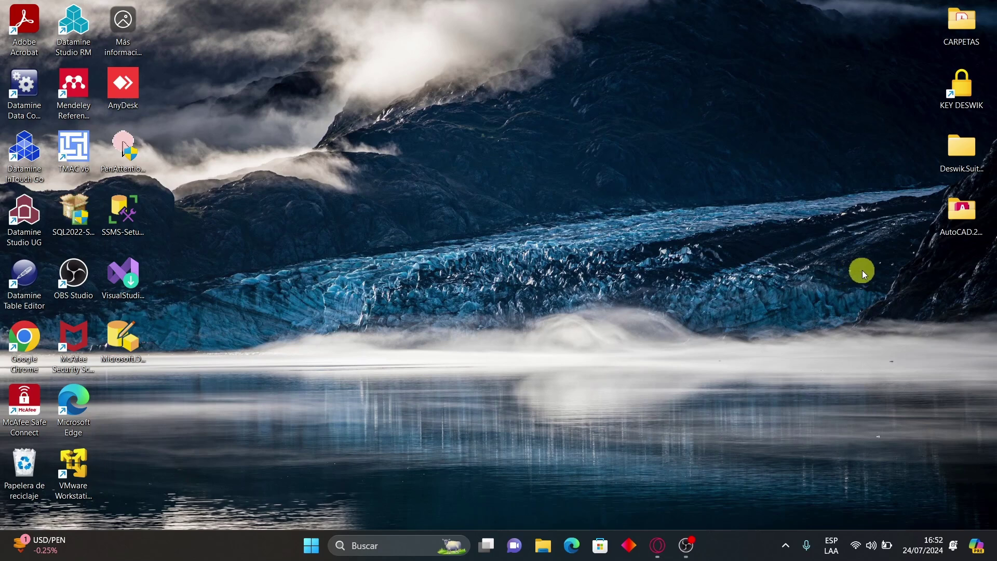
- Run AutoCAD_2023_English_Win_64bit_dlm_001_002.sfx from the AutoCAD.2023 folder as administrator and extract it to C:\Autodesk
double_click(962, 221)
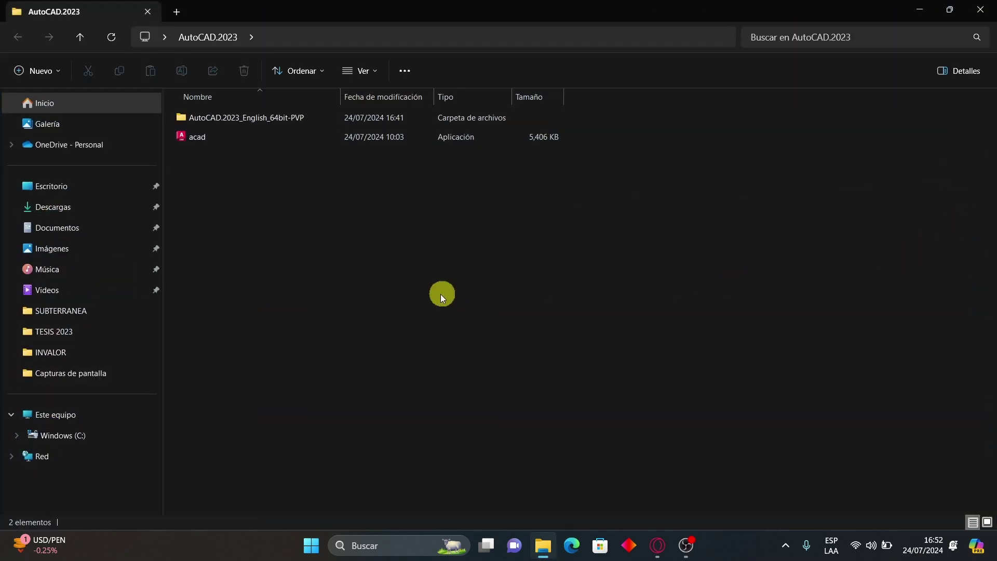
double_click(301, 117)
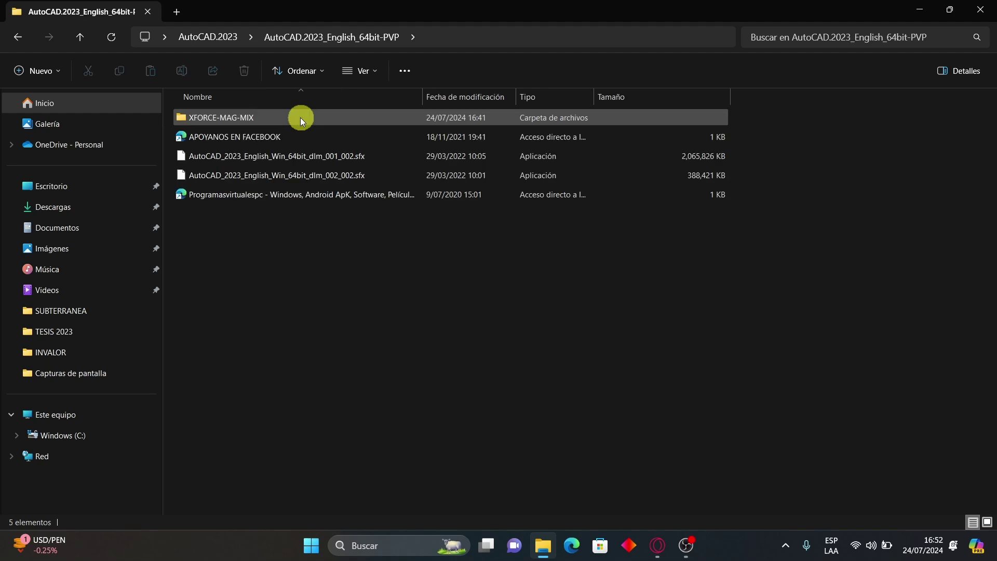
left_click(332, 160)
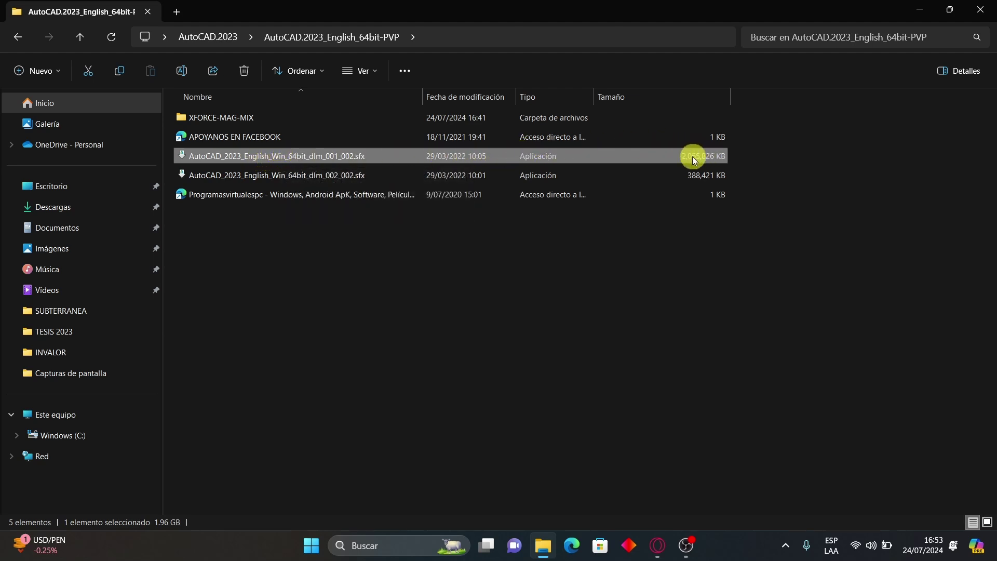
right_click(345, 158)
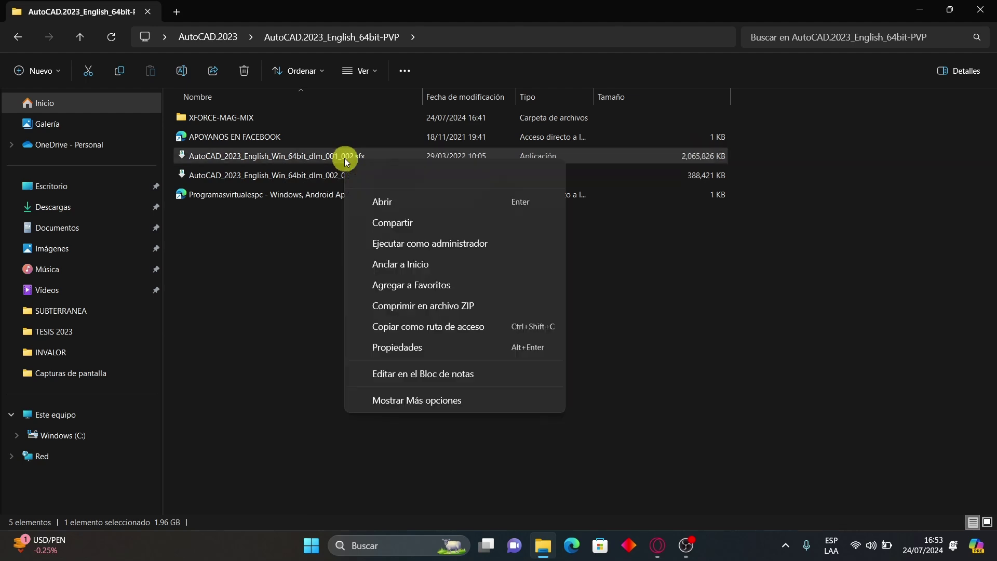
left_click(430, 245)
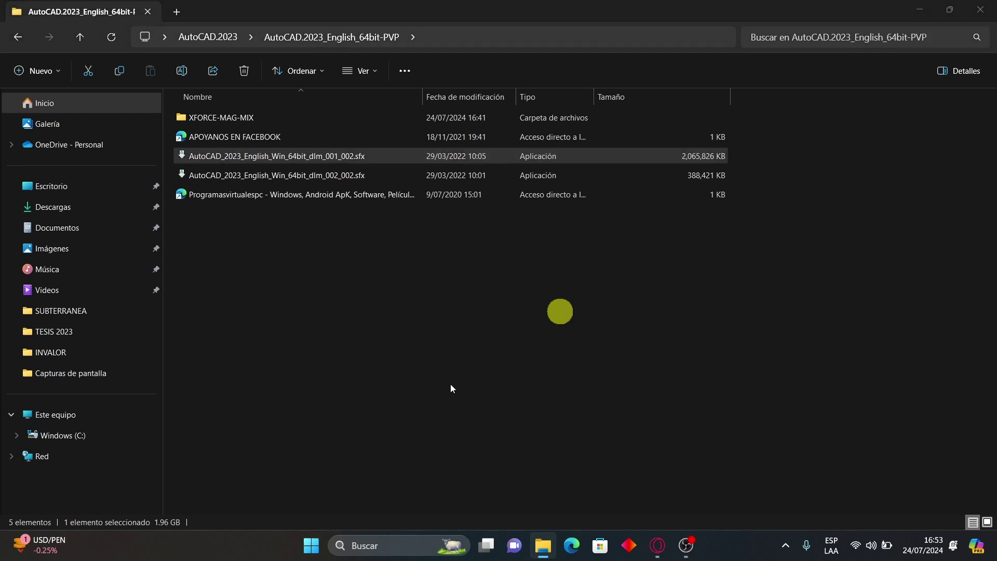
left_click(465, 353)
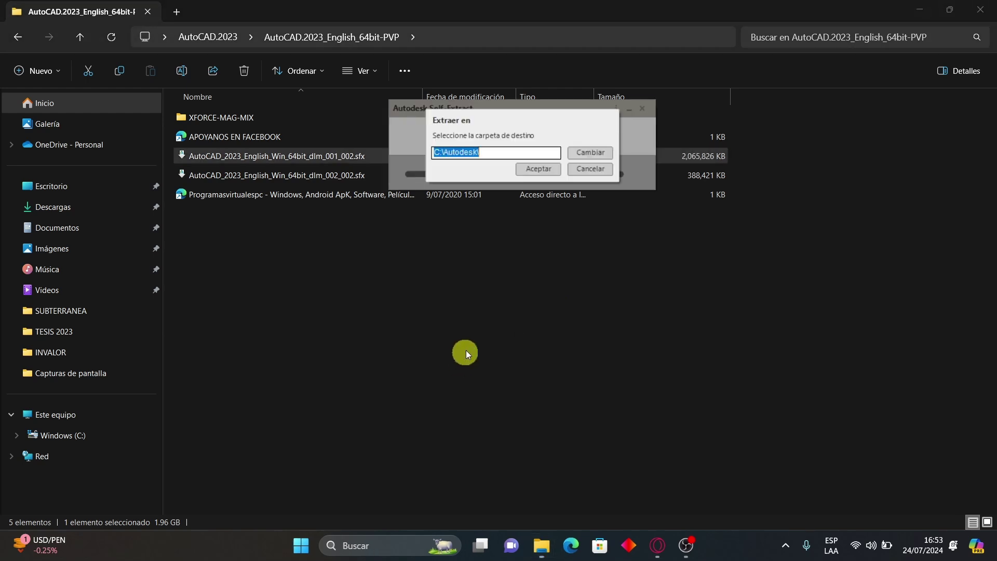
left_click(538, 168)
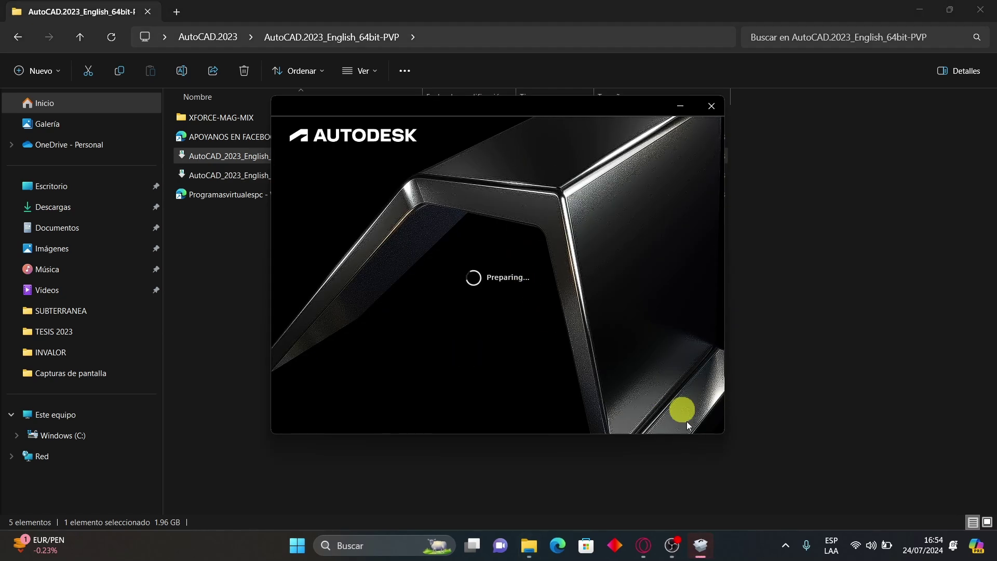
- Accept the Autodesk license agreement and install AutoCAD 2023 in C:\Program Files\Autodesk
mouse_move(700, 545)
left_click(707, 500)
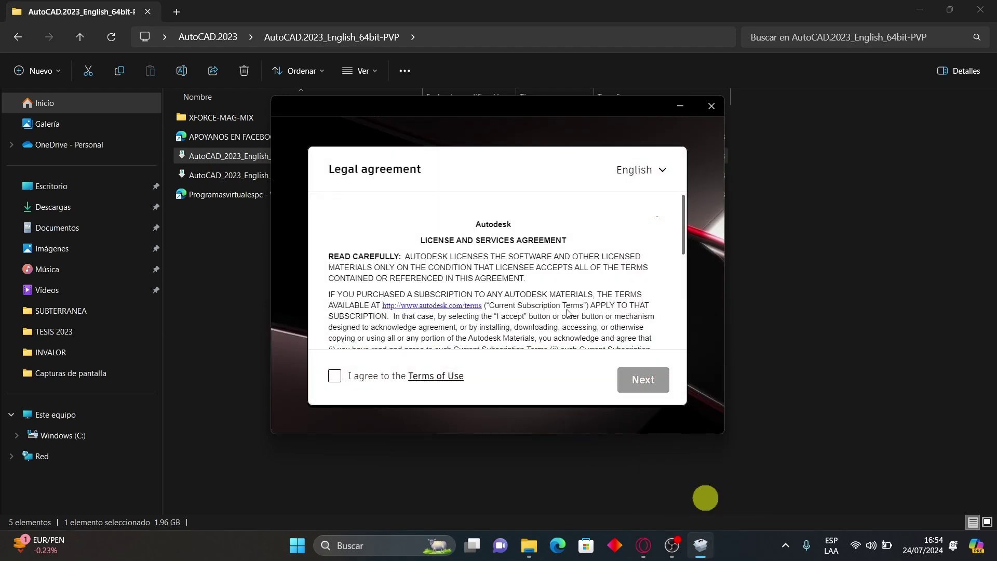
scroll(427, 300, "down", 4)
scroll(427, 300, "down", 5)
left_click(335, 375)
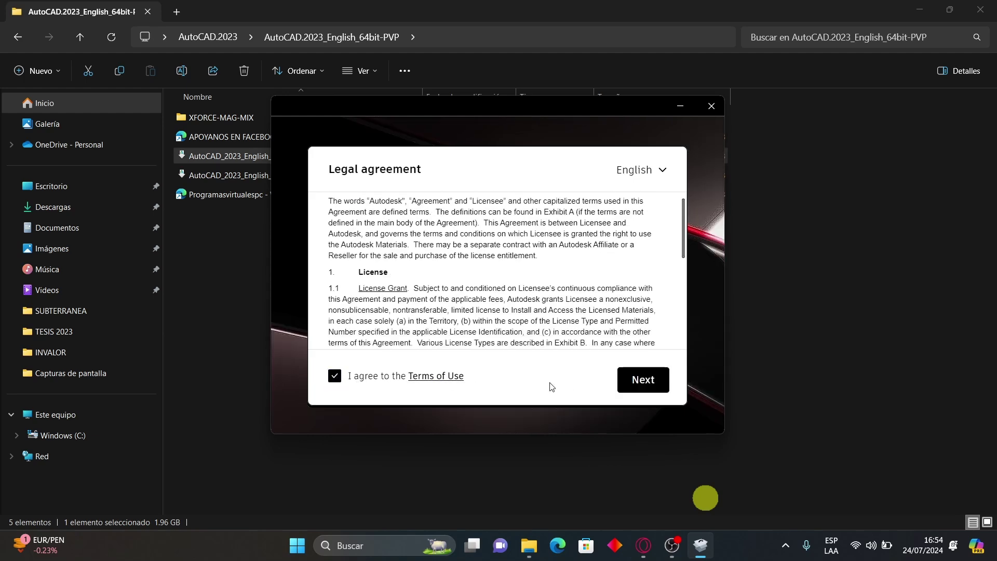
left_click(646, 381)
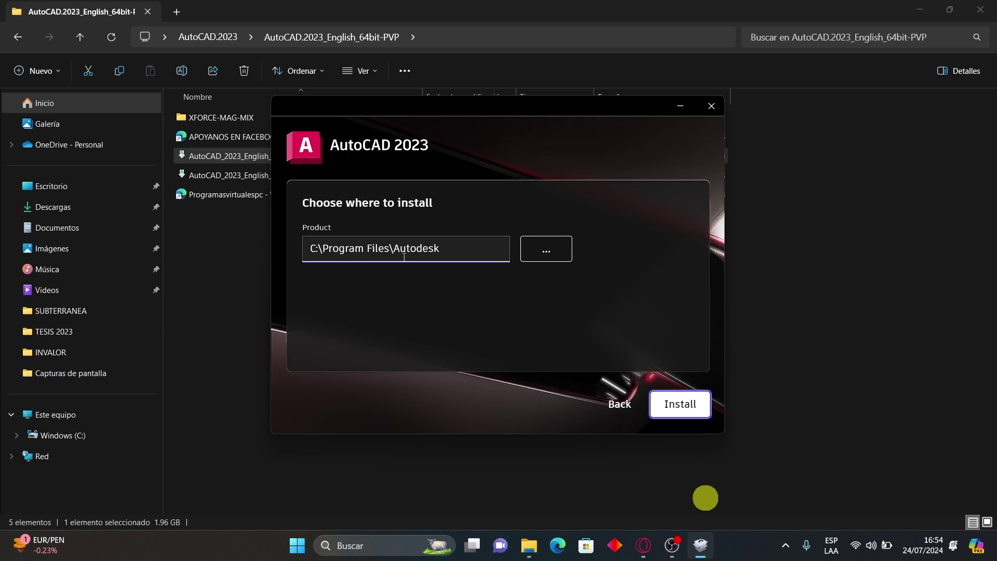
left_click(687, 410)
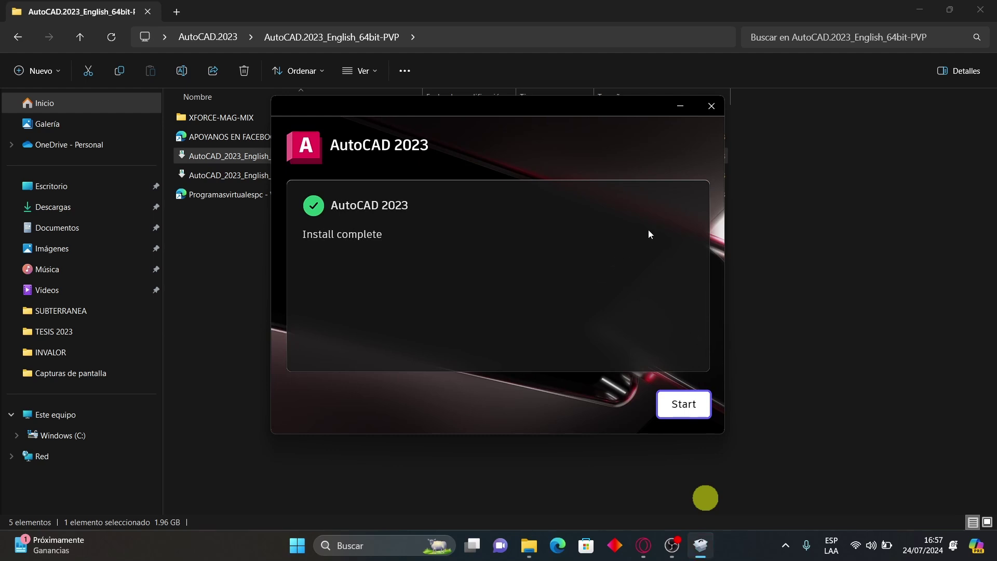
- Close the AutoCAD 2023 installer and minimize the setup folder window to return to the desktop
left_click(713, 109)
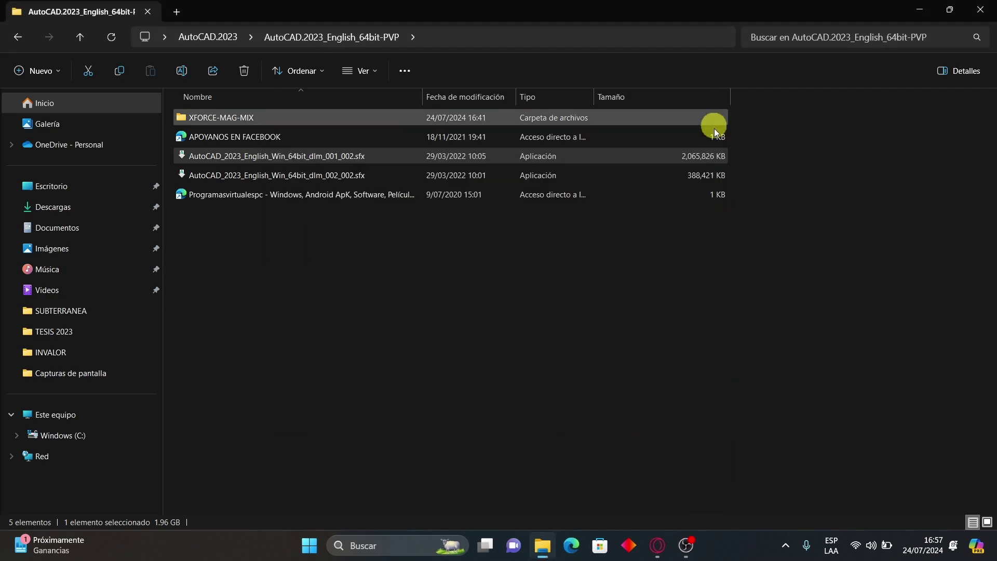
left_click(921, 9)
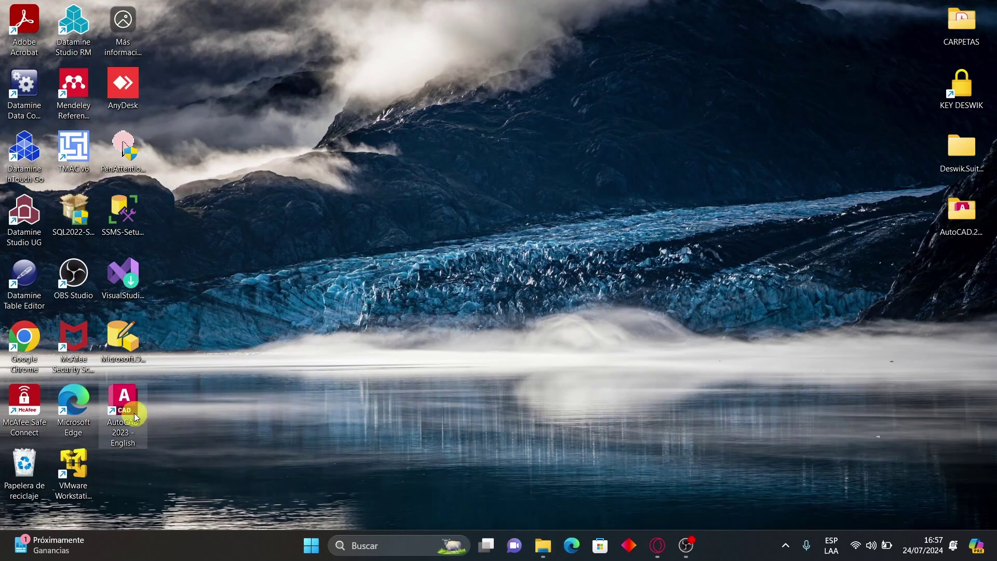
left_click_drag(170, 394, 131, 460)
left_click(200, 419)
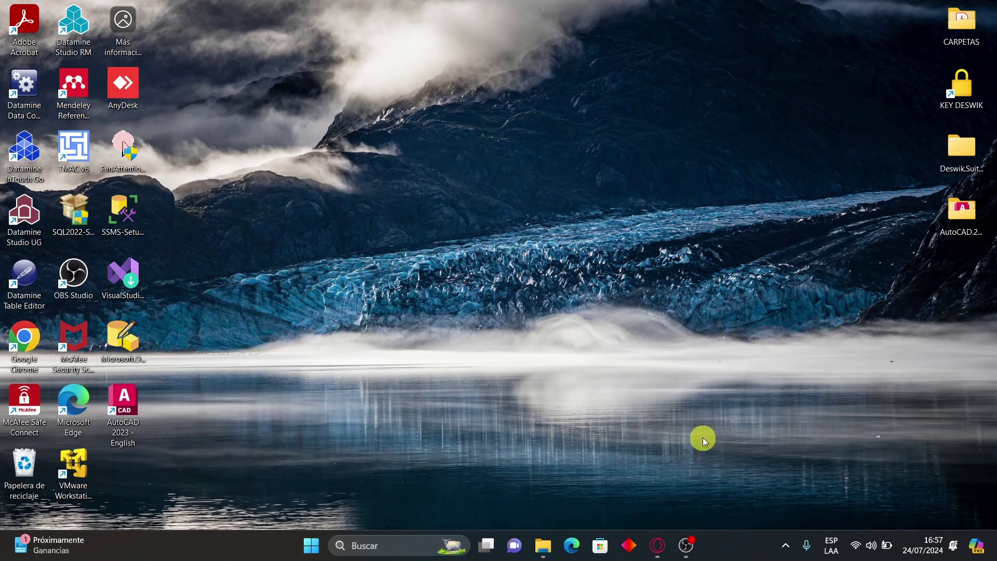
- Open the AutoCAD.2023 folder from the desktop and move its window clear of the desktop shortcuts
double_click(965, 218)
left_click_drag(366, 4, 681, 72)
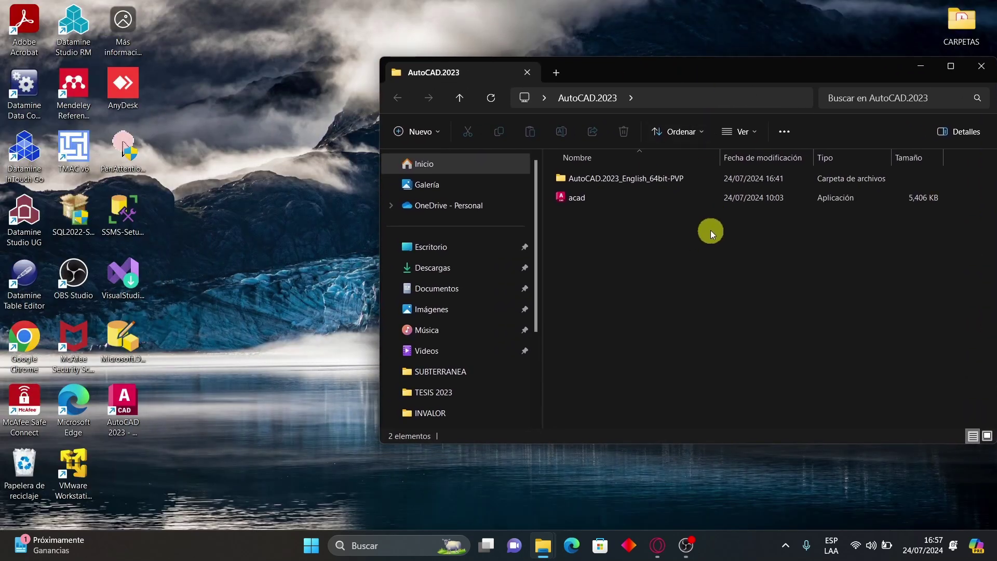
left_click_drag(653, 211, 582, 207)
left_click(590, 201)
left_click(613, 218)
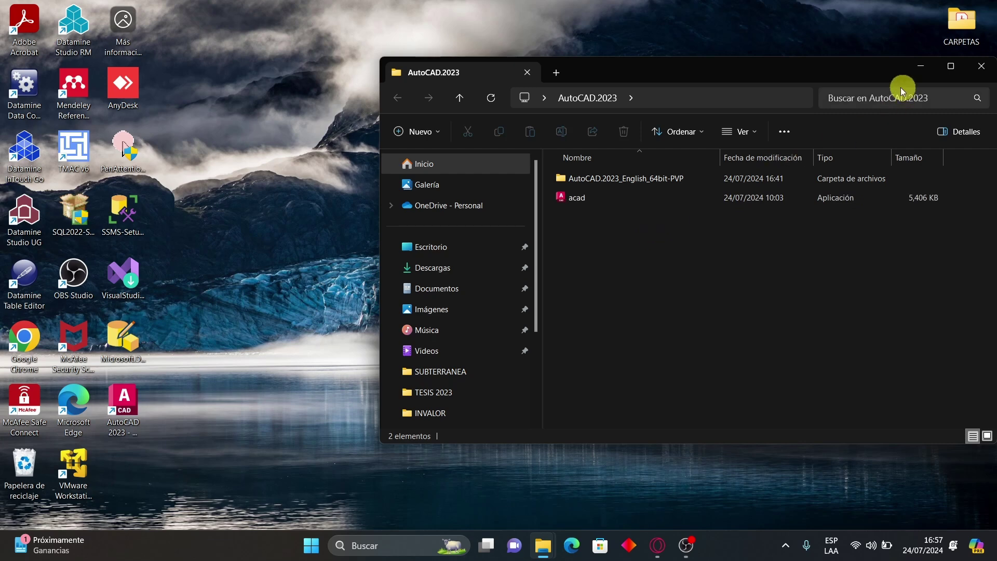
- Open the file location of the AutoCAD 2023 desktop shortcut and arrange it side by side with the AutoCAD.2023 folder
left_click(129, 415)
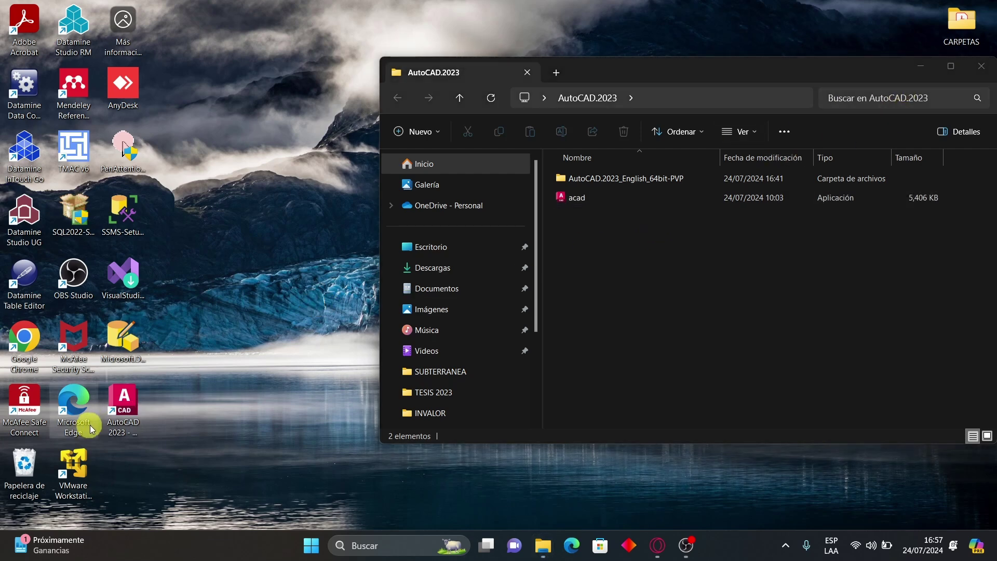
double_click(130, 416)
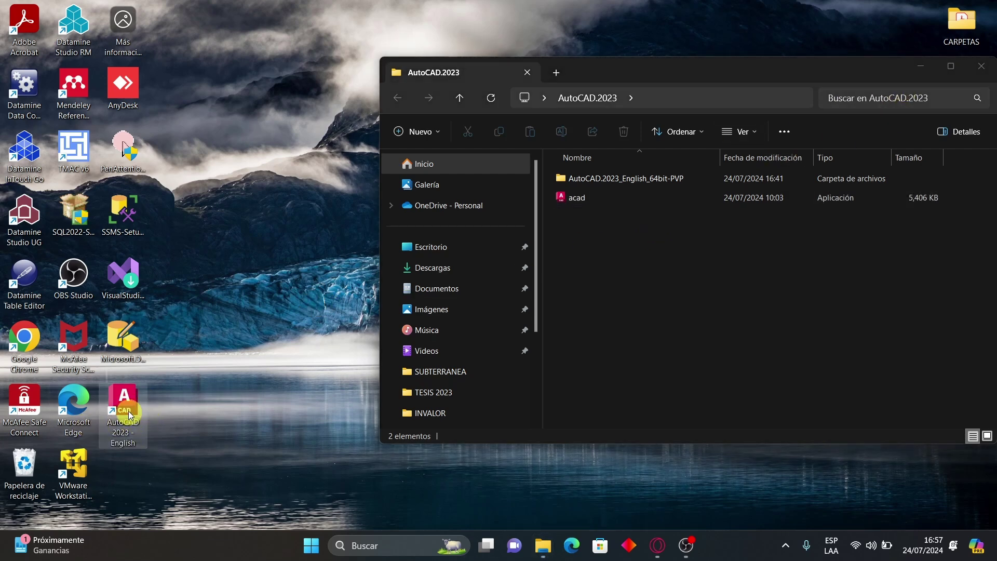
right_click(130, 416)
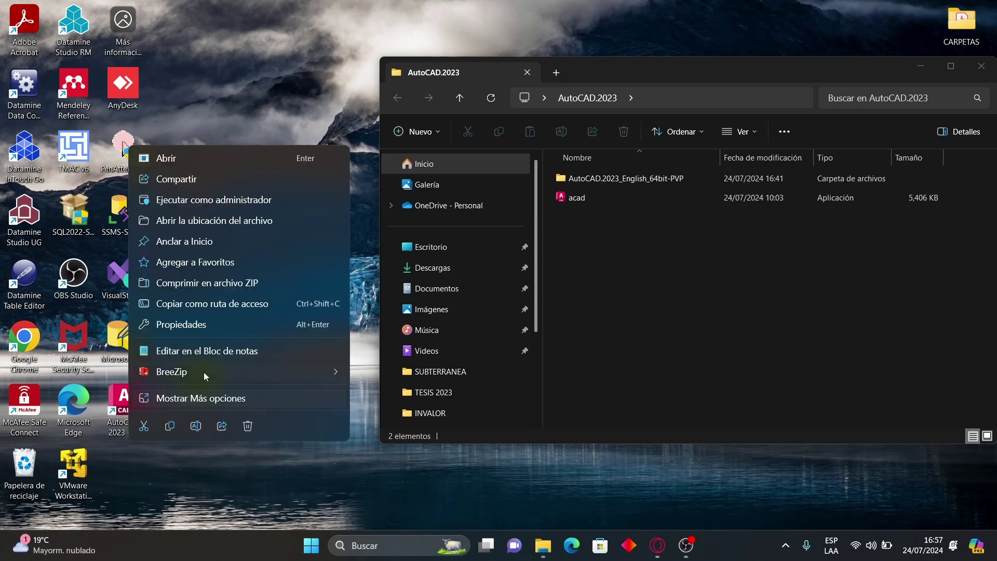
left_click(231, 220)
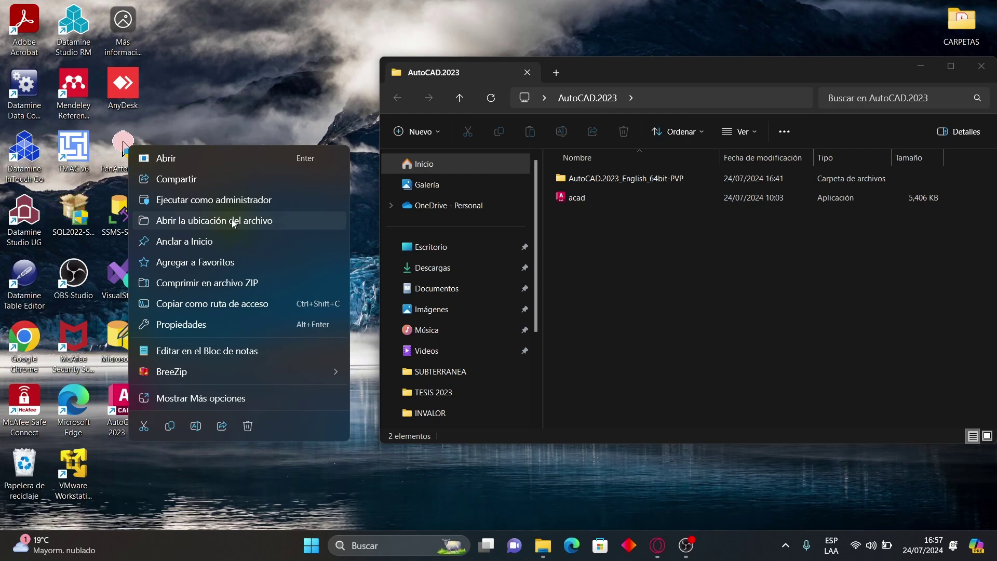
scroll(338, 301, "down", 2)
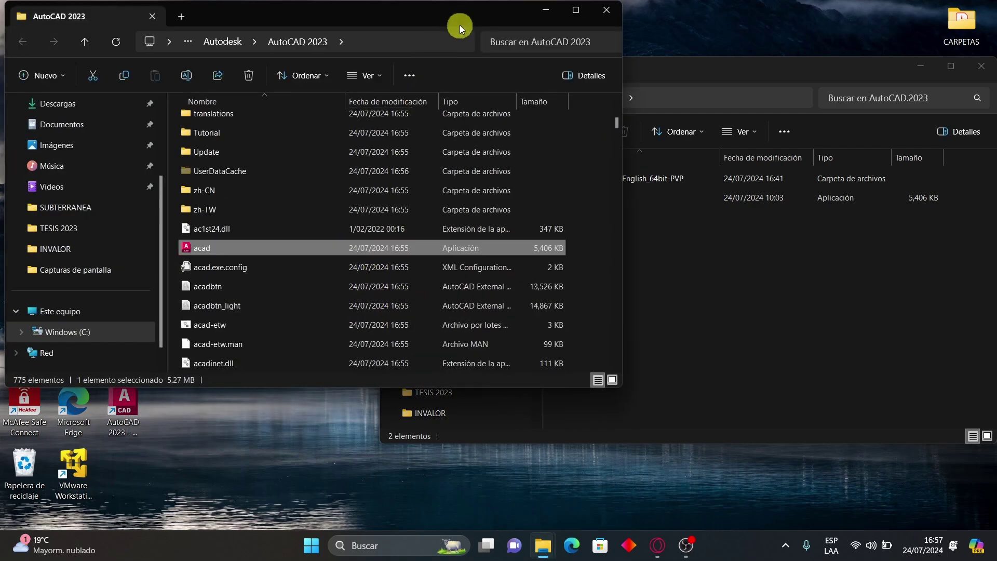
left_click_drag(700, 70, 995, 156)
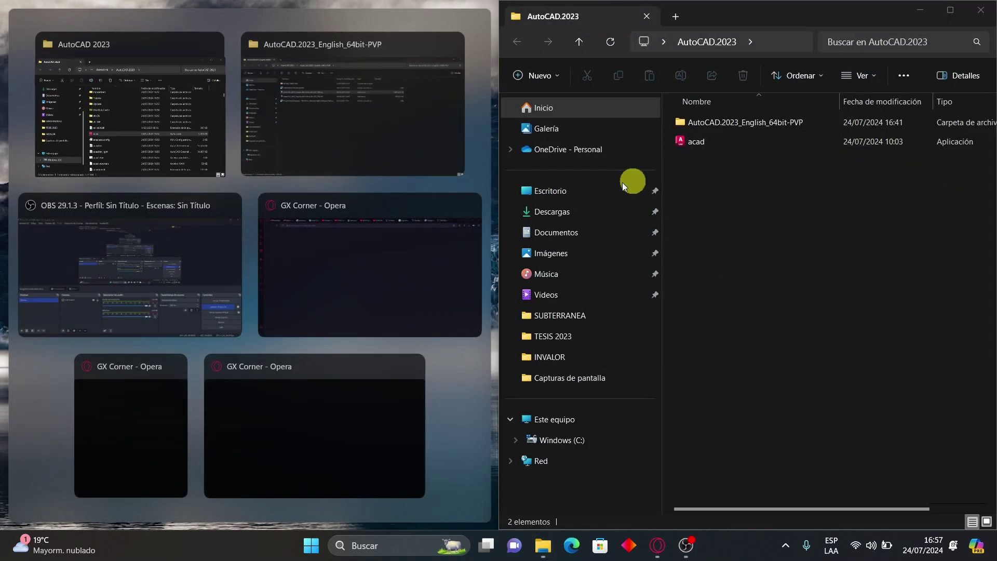
left_click(139, 112)
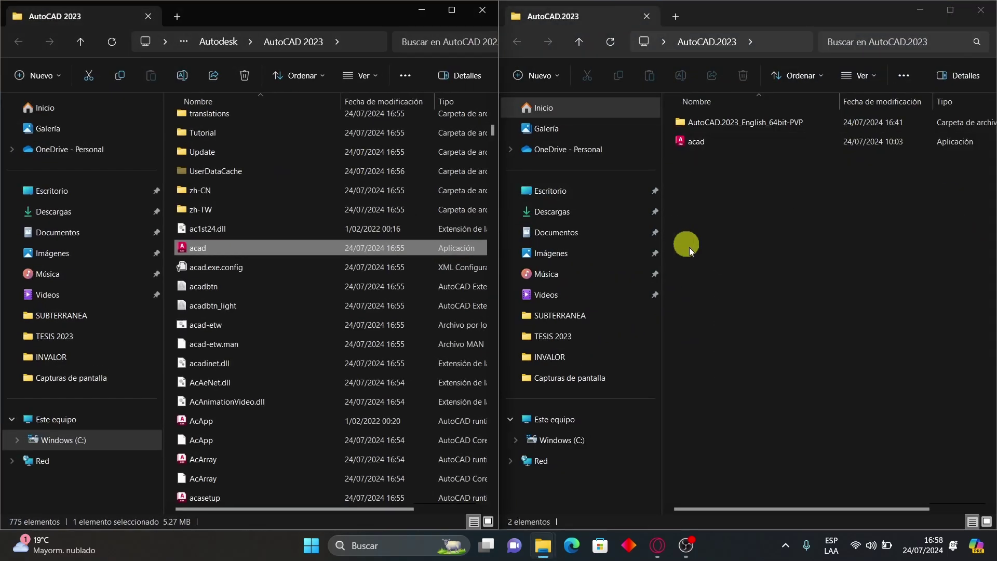
- Copy the acad application file from the AutoCAD.2023 folder
left_click(778, 186)
left_click(708, 142)
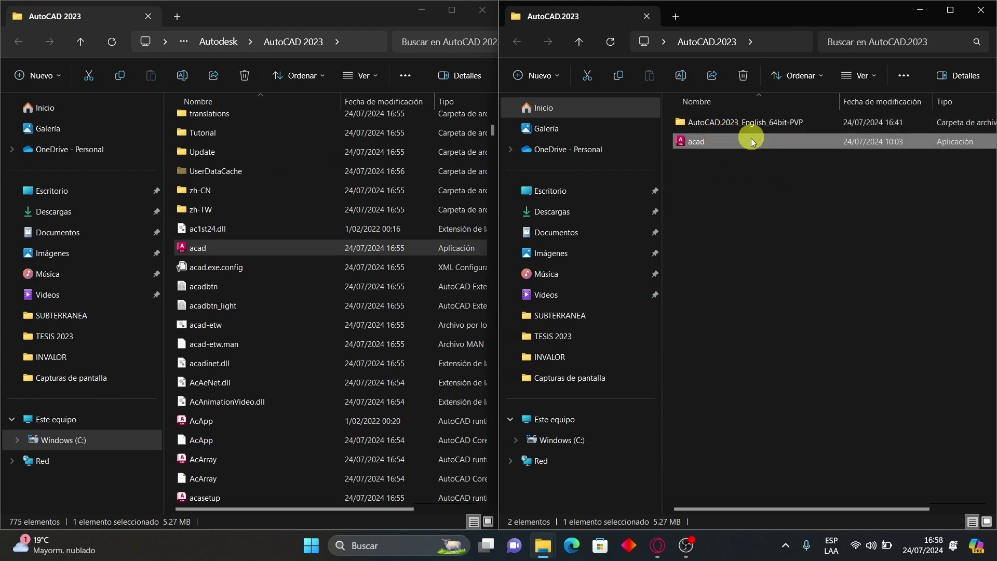
right_click(735, 168)
left_click(710, 142)
right_click(711, 141)
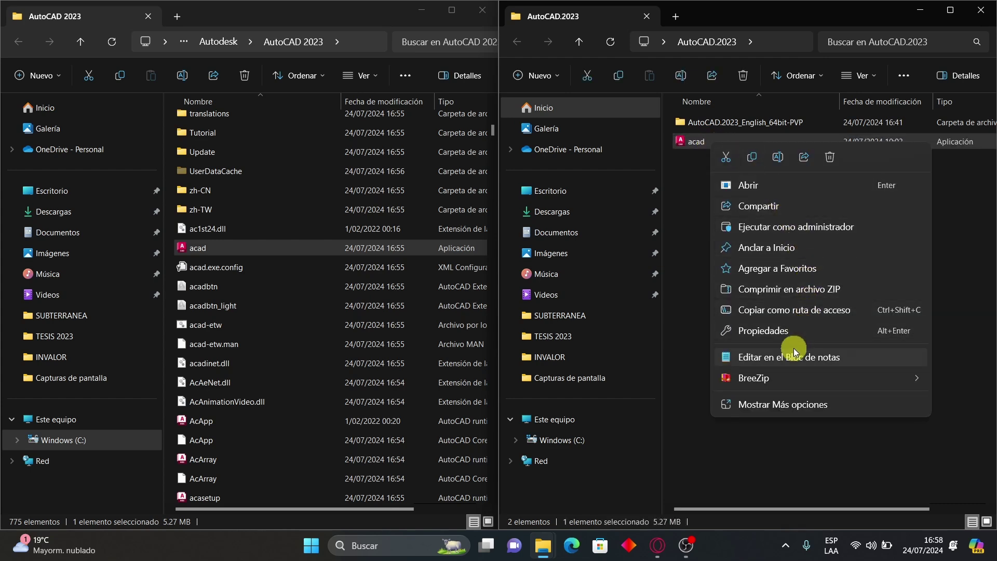
left_click(776, 409)
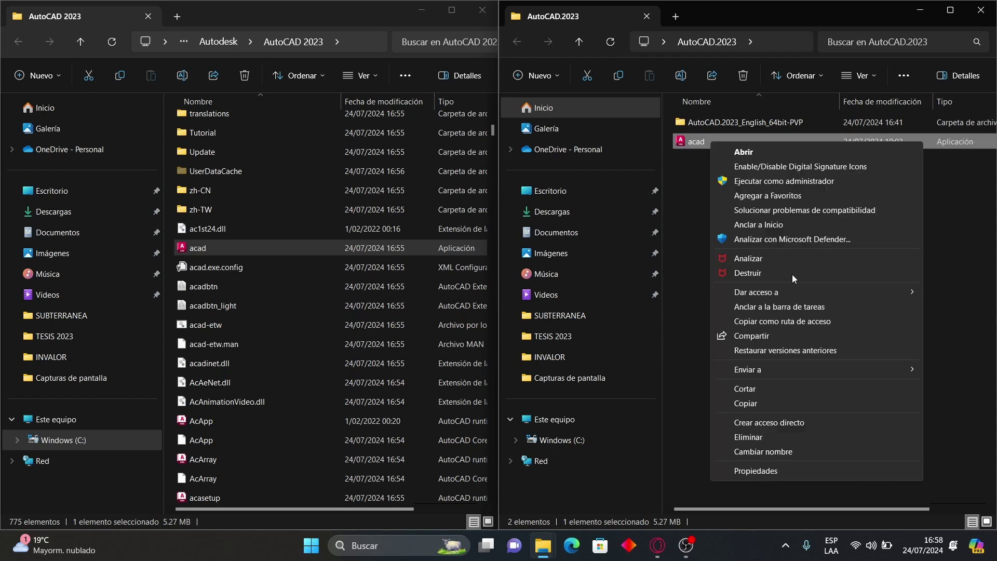
left_click(758, 404)
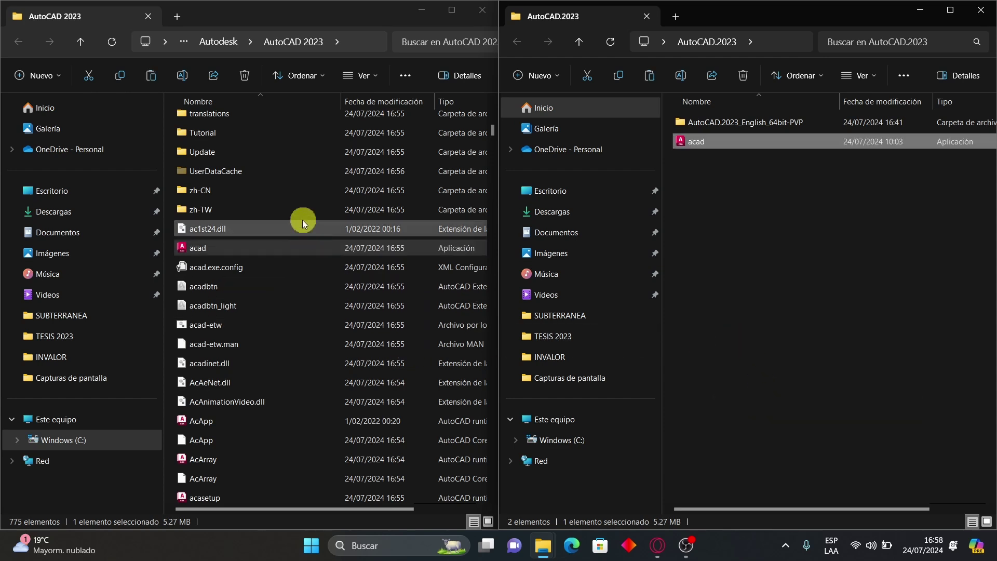
- Paste the copied file into the AutoCAD 2023 program folder, replacing the existing acad.exe with administrator permission
right_click(308, 288)
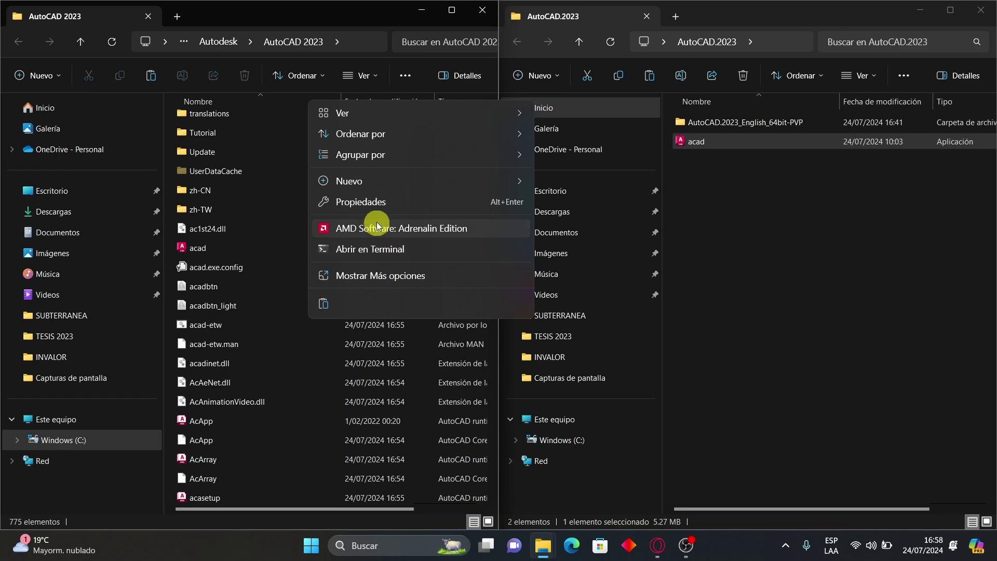
left_click(400, 279)
left_click(379, 385)
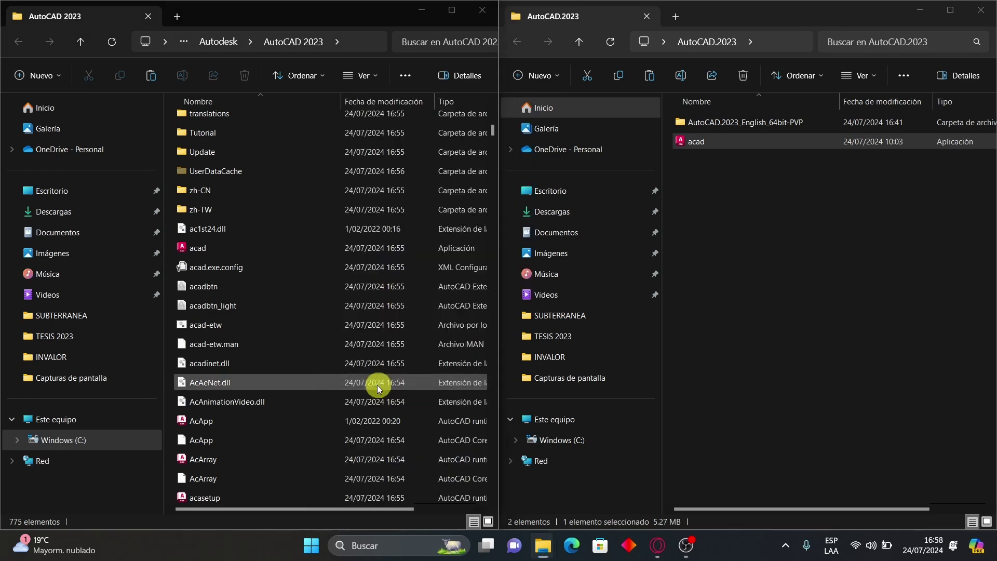
left_click_drag(262, 141, 503, 120)
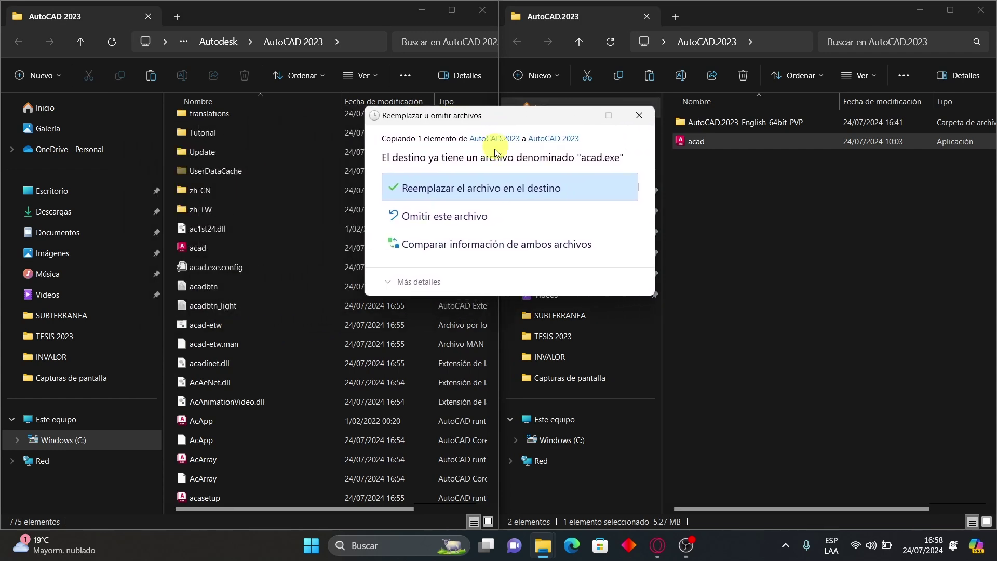
left_click(507, 189)
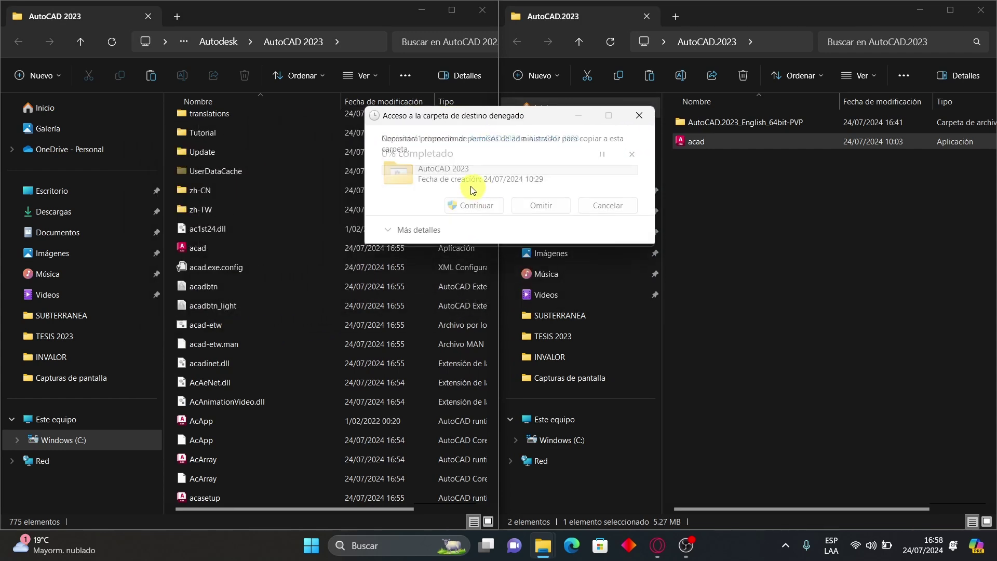
left_click(470, 205)
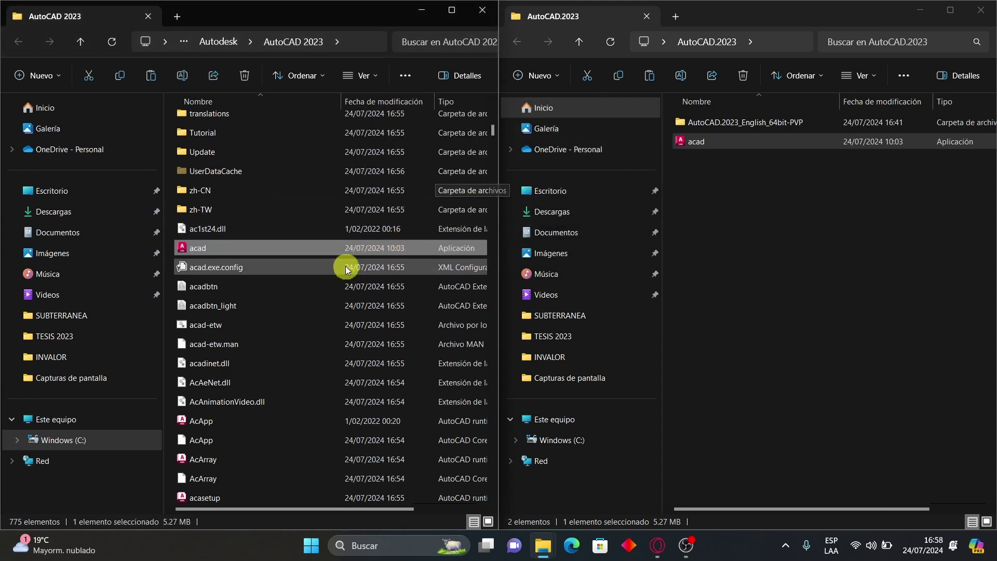
- Close both folder windows and launch AutoCAD 2023 from the desktop
left_click(979, 10)
left_click(483, 11)
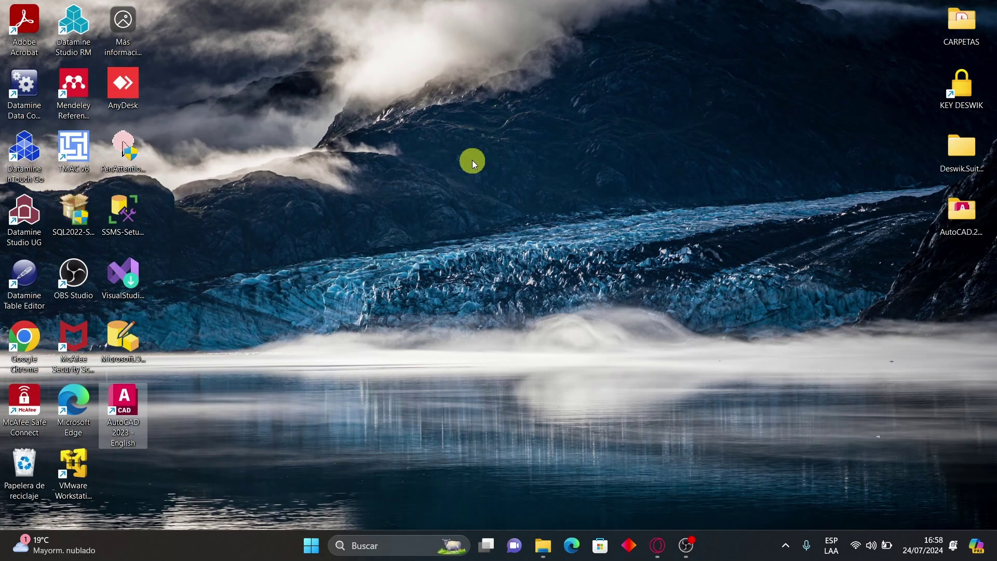
right_click(472, 160)
left_click(520, 247)
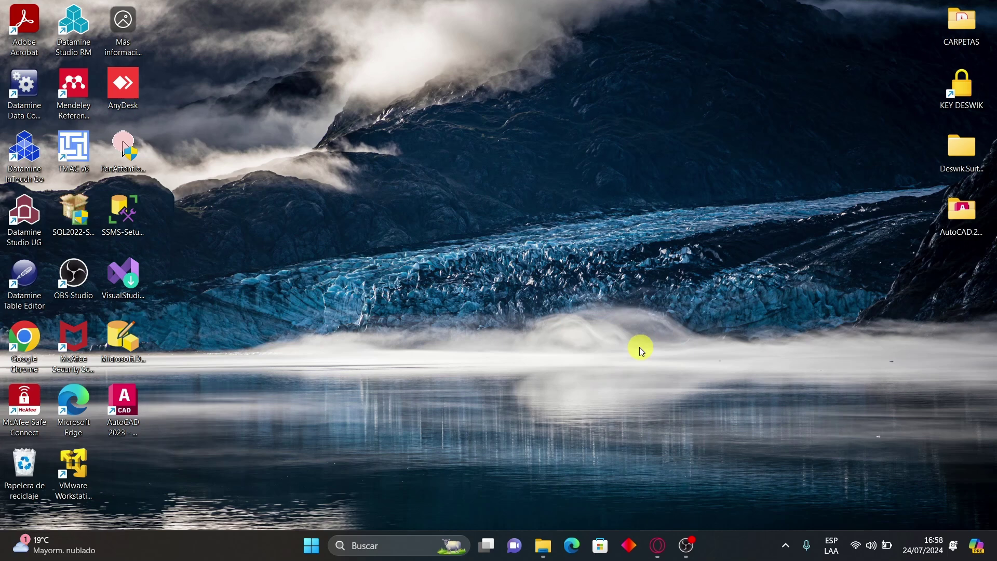
key("Return")
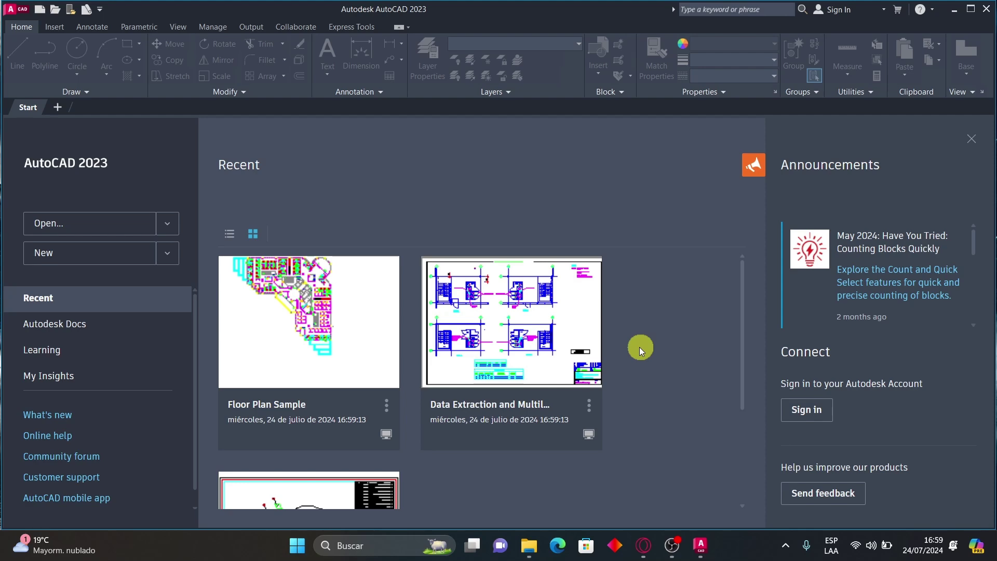
- Maximize the AutoCAD 2023 window and create a new blank drawing
left_click(971, 9)
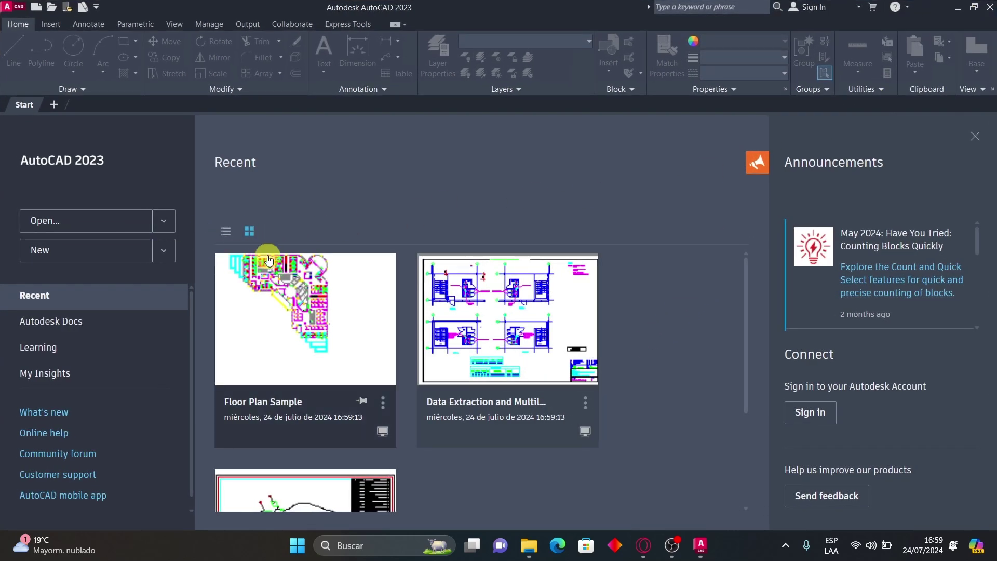
left_click(125, 228)
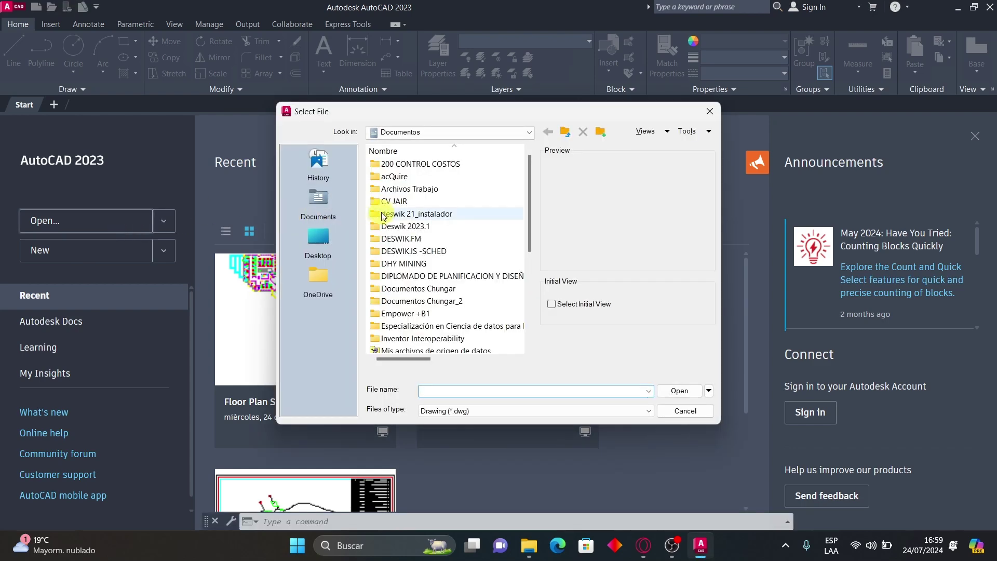
left_click(710, 111)
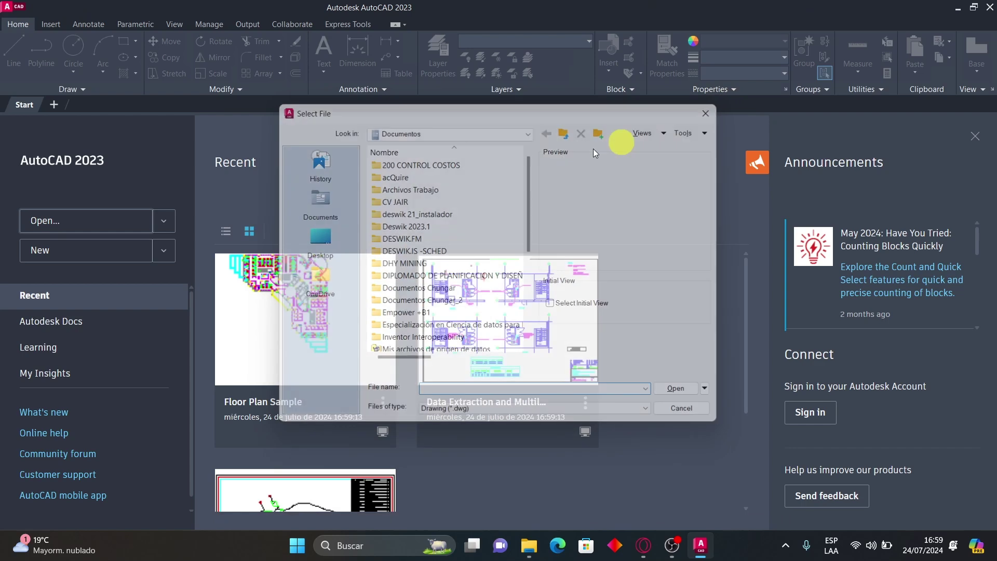
left_click(100, 252)
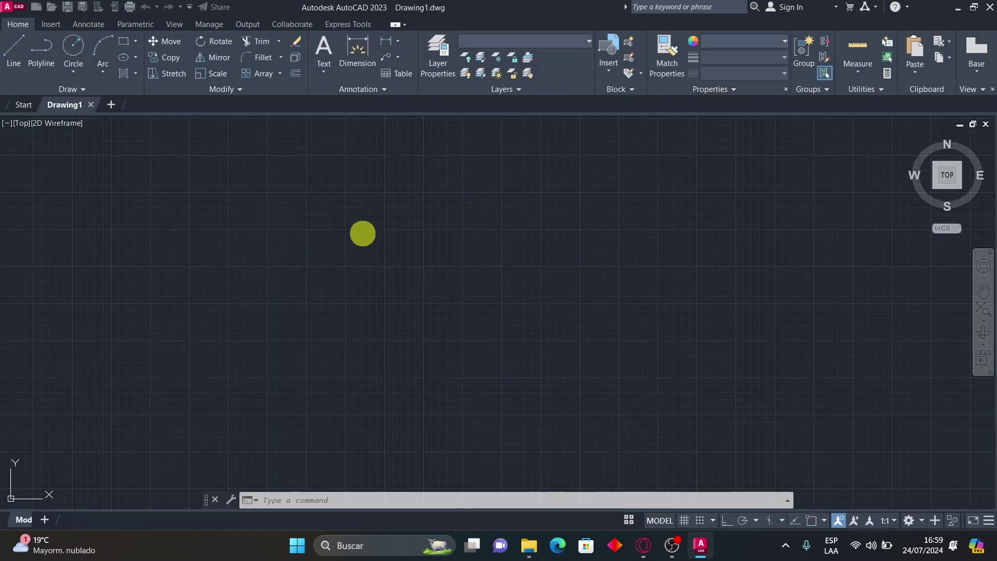
- Draw a closed four-sided outline of connected lines in the empty drawing, with vertical sides, a horizontal base and a slightly sloping upper edge
left_click(19, 54)
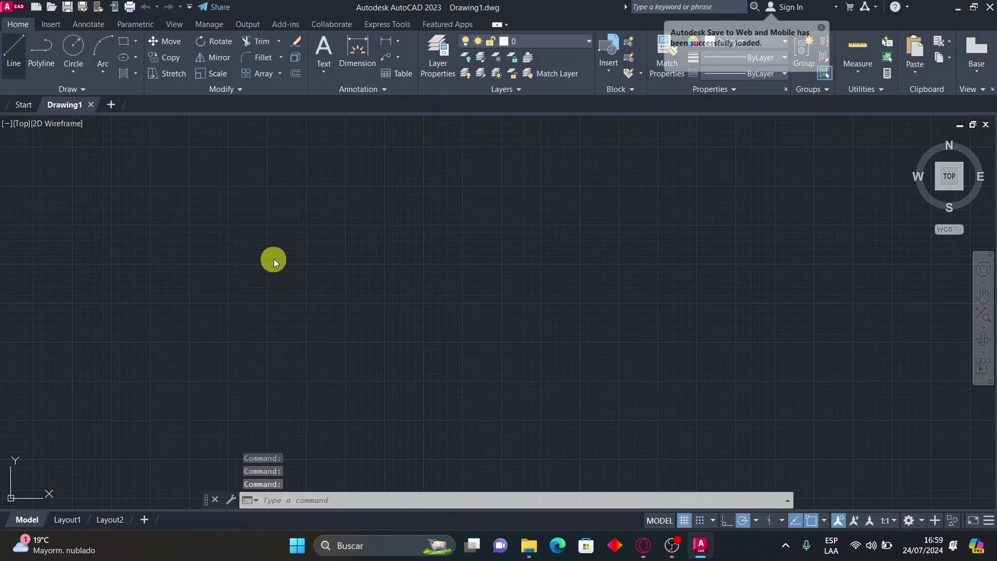
left_click(265, 198)
left_click(265, 364)
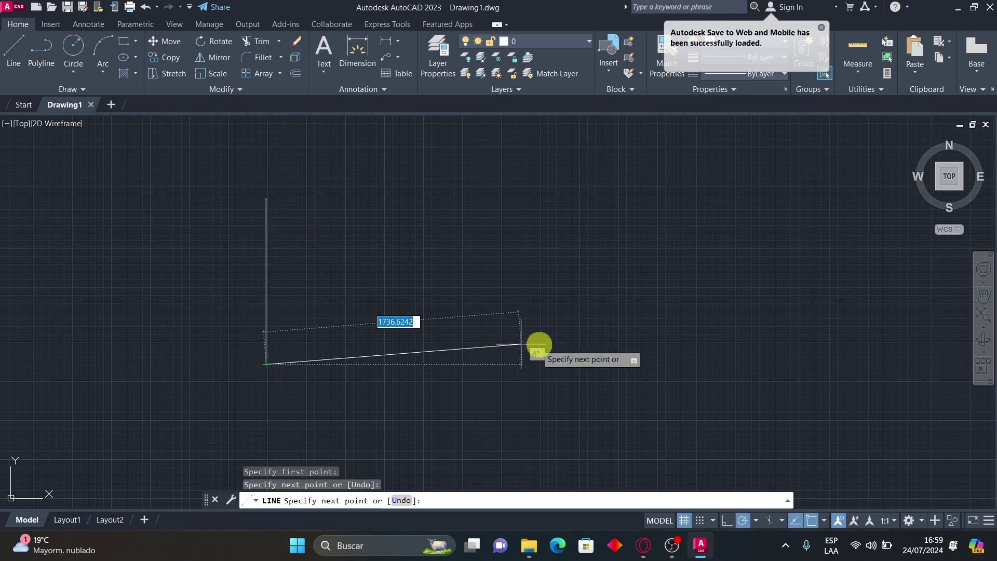
left_click(511, 365)
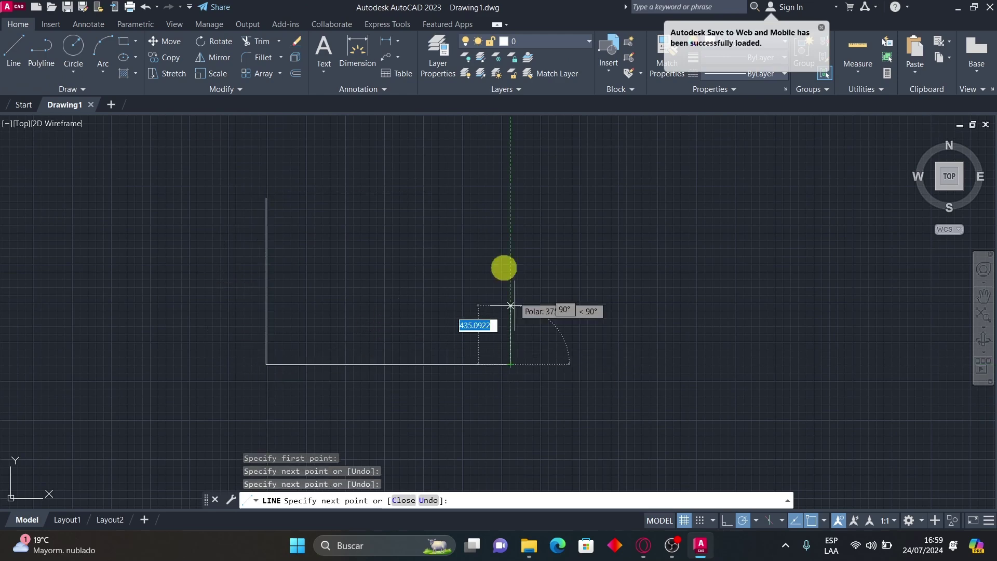
left_click(508, 189)
left_click(263, 196)
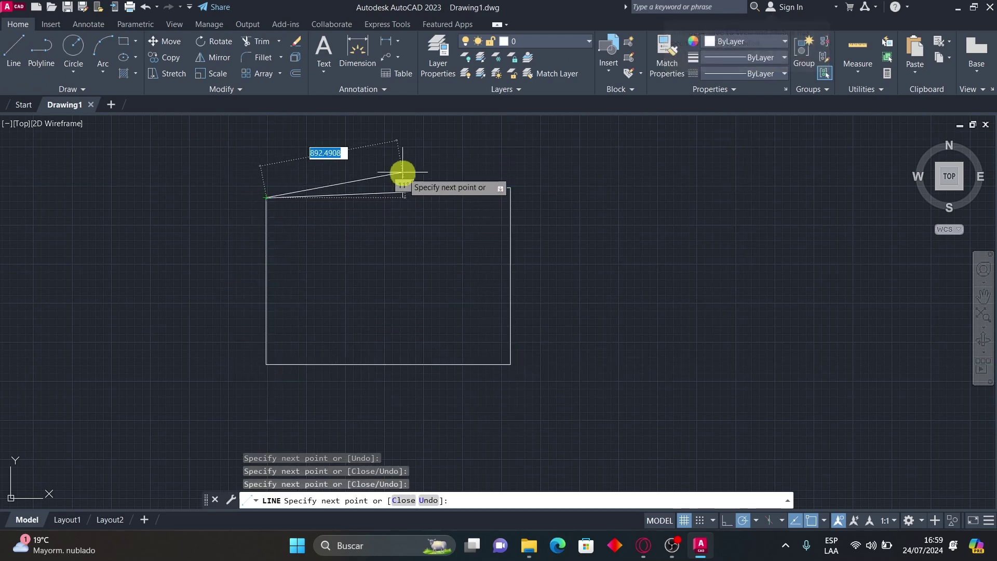
key("Return")
left_click(549, 183)
left_click(428, 322)
key("Escape")
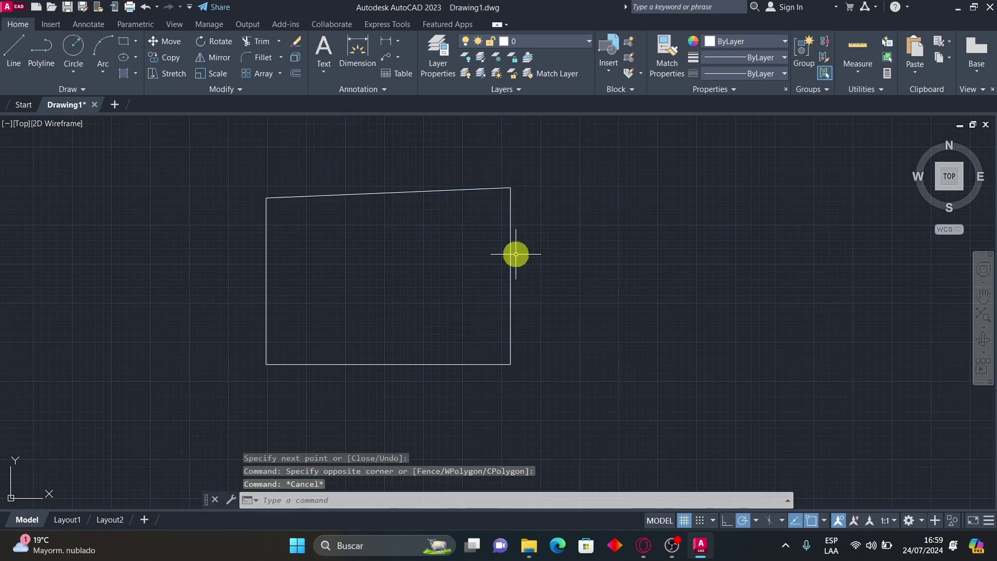